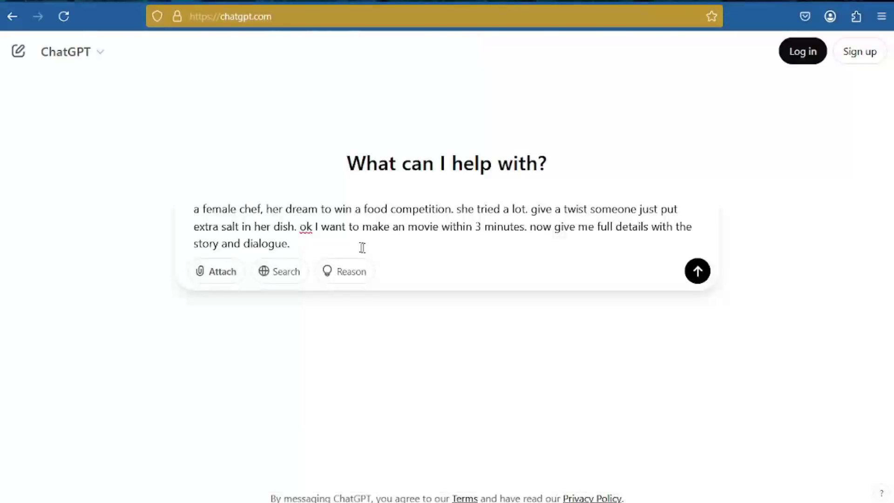
Send the three-minute AI movie story request about the female chef, and ask for prompts to make AI images with those characters
left_click(697, 271)
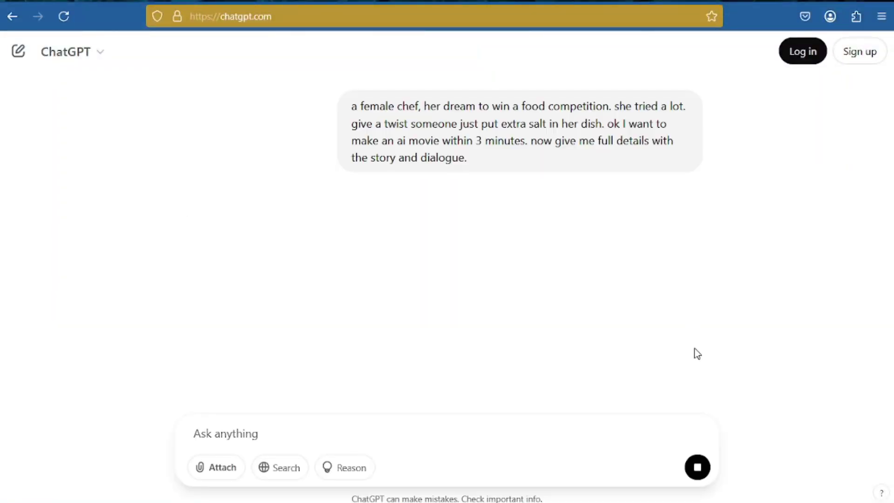
type("I want to make ai images with those characters")
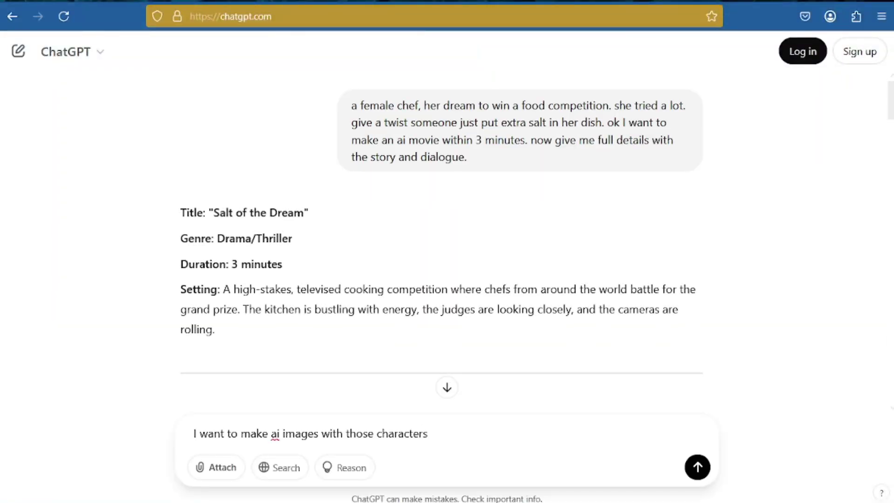
type(". give me prompt.")
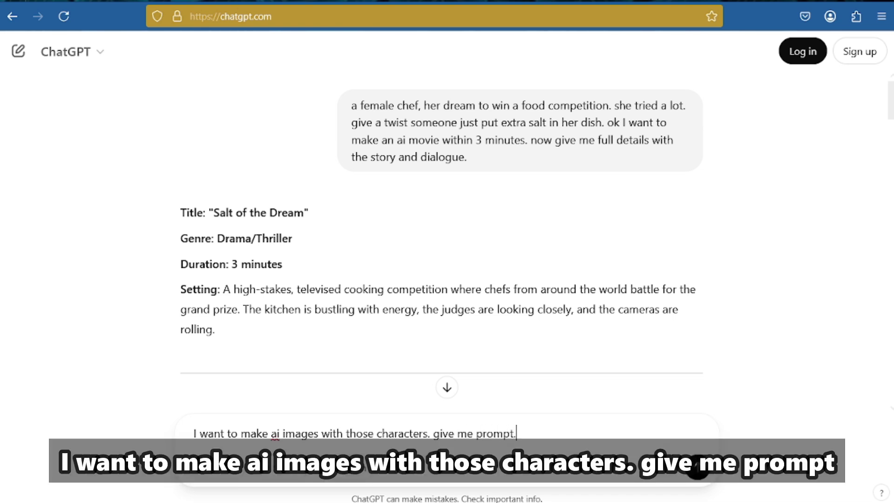
key("Return")
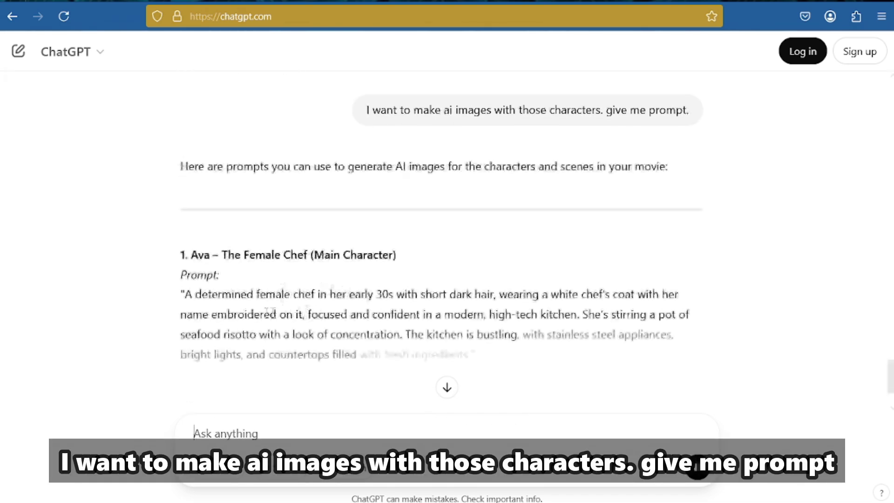
scroll(441, 251, "down", 3)
scroll(199, 193, "down", 15)
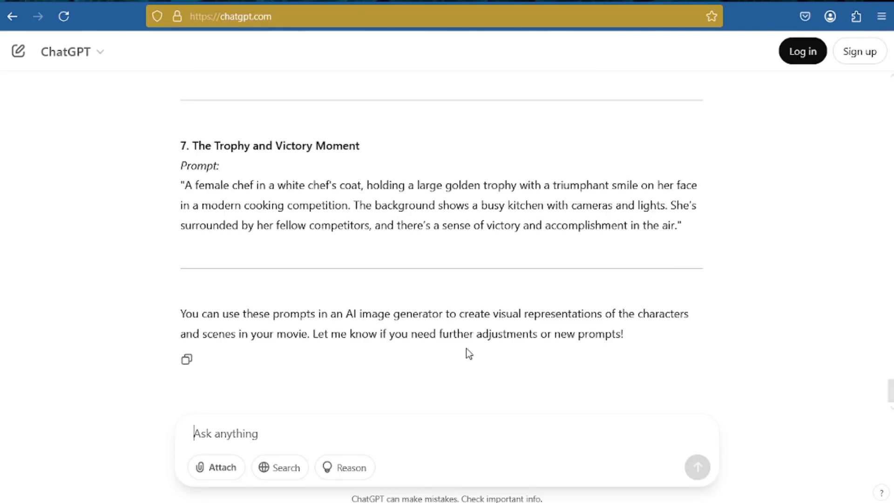
Ask ChatGPT for a video prompt for making the movie and go through the scenes
type("now I need  to make video. give me video prompt")
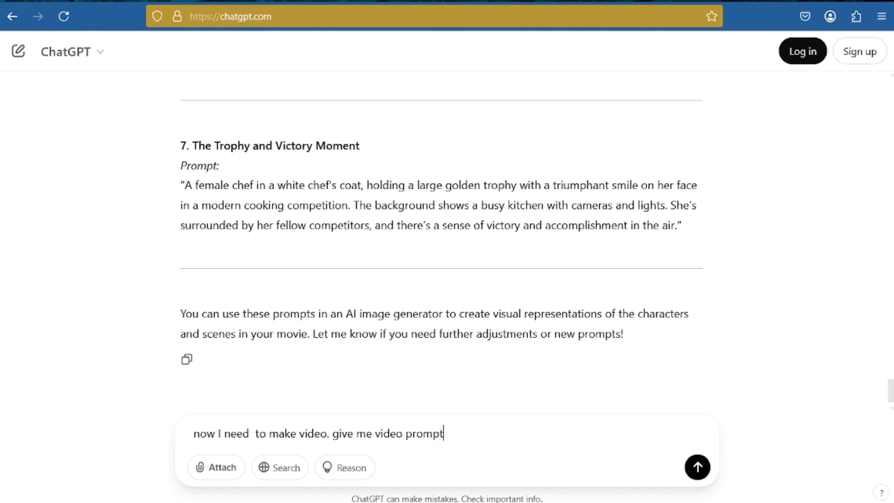
key("Return")
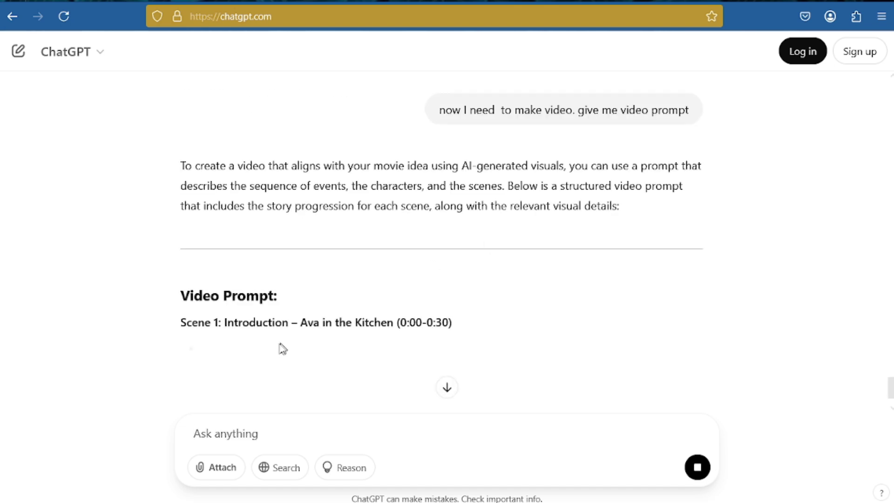
scroll(890, 382, "down", 2)
scroll(261, 265, "down", 4)
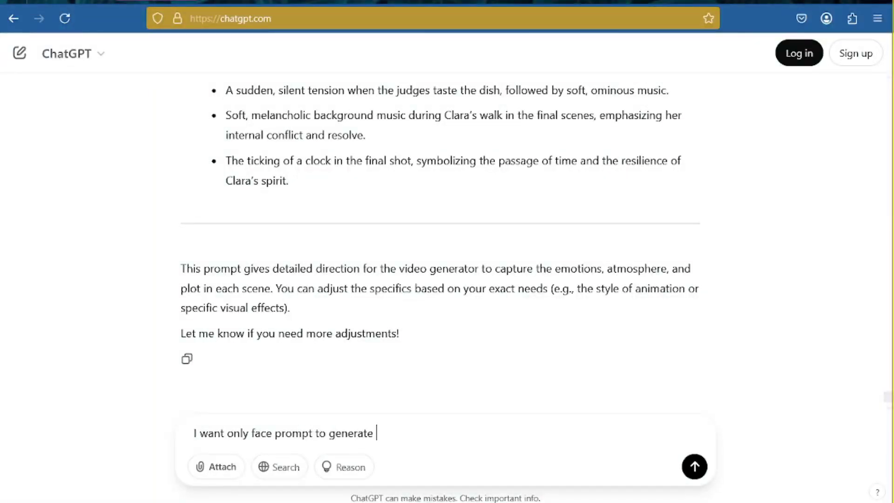
Request face-only prompts with "I want only face prompt to generate images."
type(".")
key("Return")
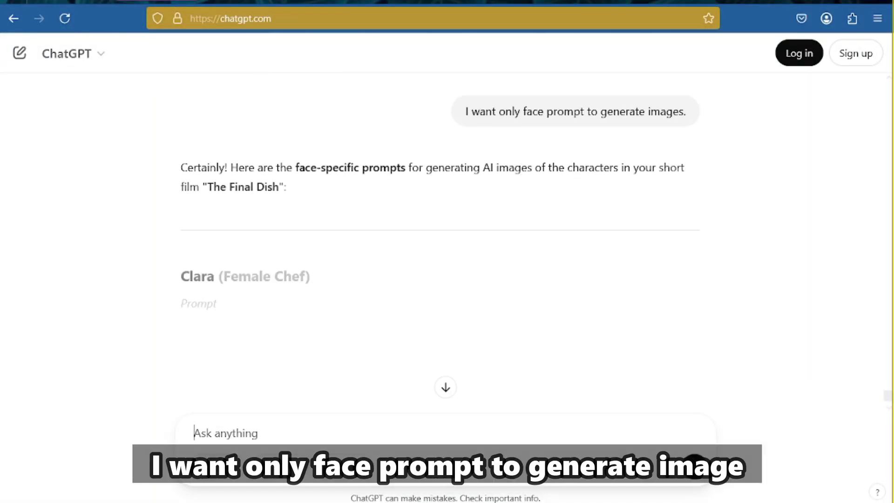
scroll(440, 242, "down", 3)
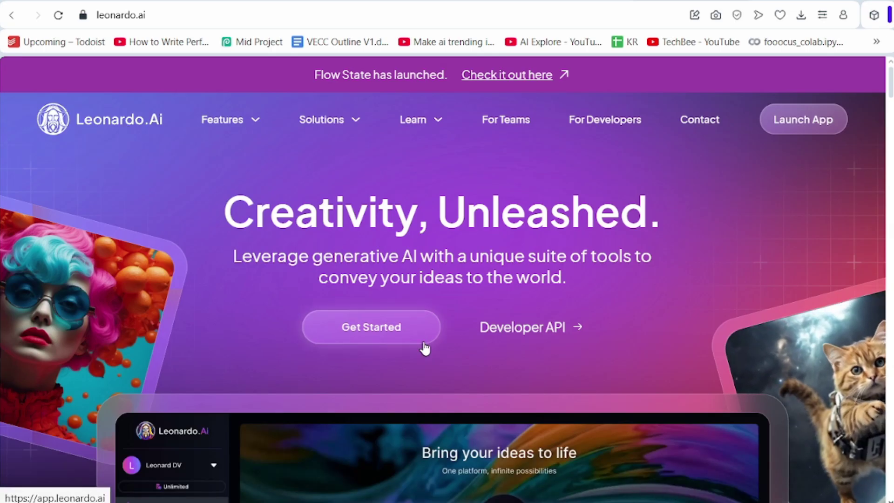
Open Leonardo.Ai's image creation, choose the Cinematic Kino model and set the image dimensions to 16:9
left_click(424, 342)
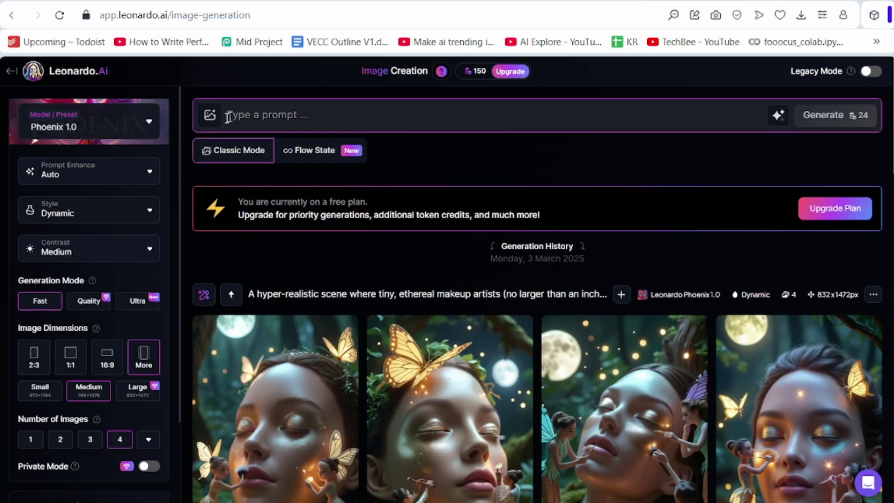
left_click(127, 130)
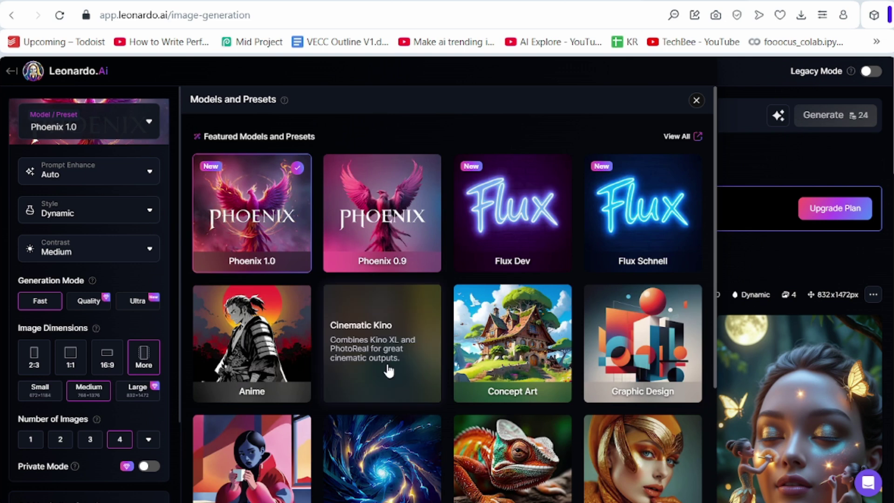
left_click(512, 209)
left_click(116, 353)
Generate images from the WordPad prompt "A determined female chef in her late 20s with short dark hair, wearing a chef's uniform. She's focused."
left_click_drag(179, 143, 588, 146)
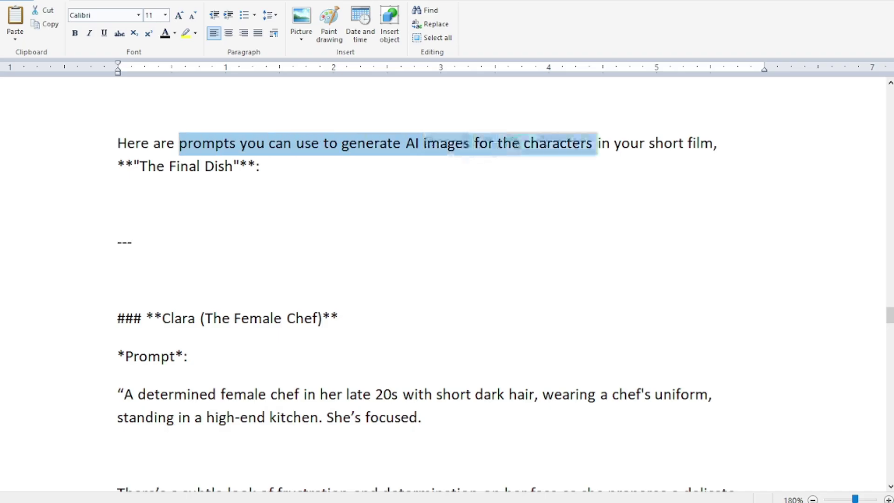
left_click_drag(160, 337, 318, 337)
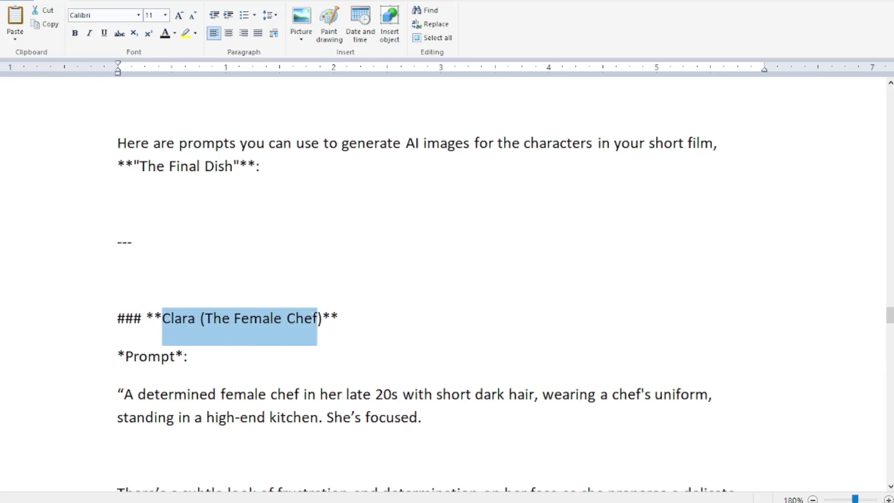
left_click(282, 342)
left_click_drag(124, 394, 425, 417)
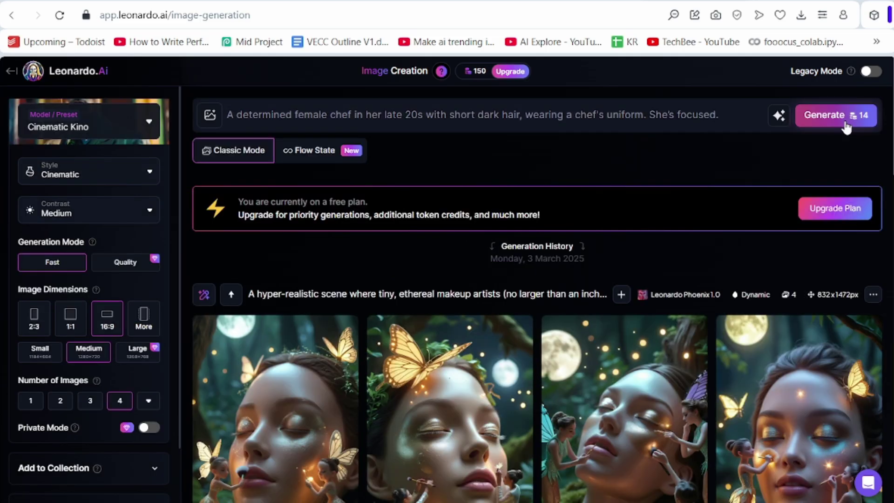
left_click(834, 115)
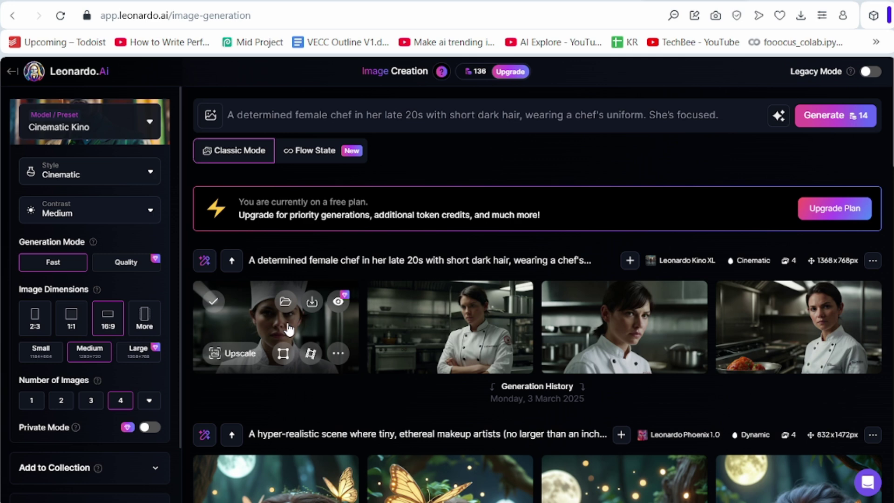
left_click(288, 329)
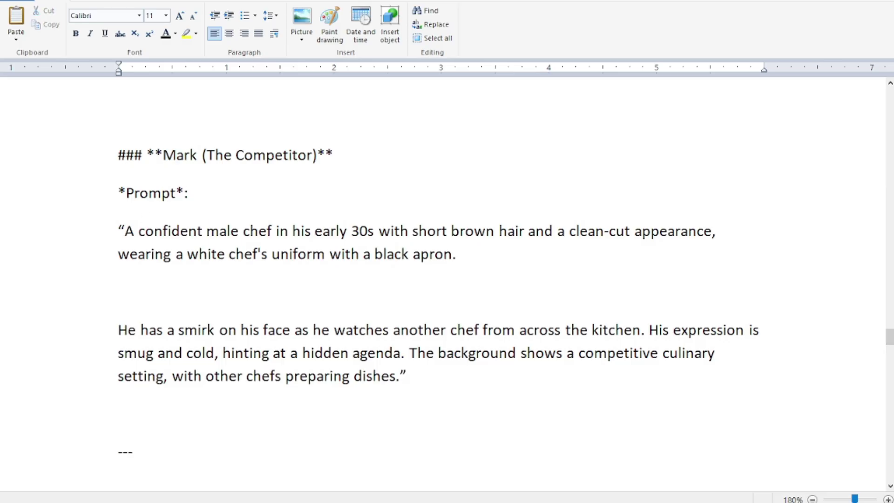
Generate images from the competitor's WordPad prompt for a confident, clean-cut male chef in his early 30s with a white uniform and black apron
left_click_drag(124, 231, 451, 261)
key("ctrl+c")
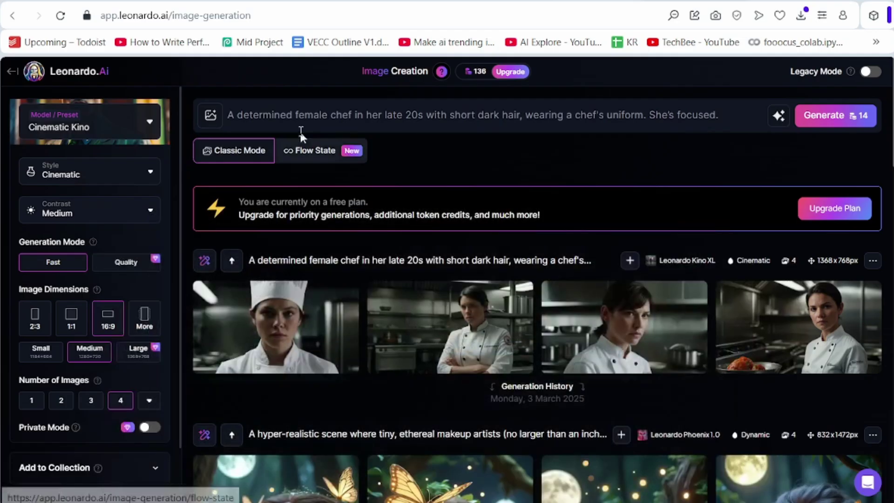
key("ctrl+a")
key("ctrl+v")
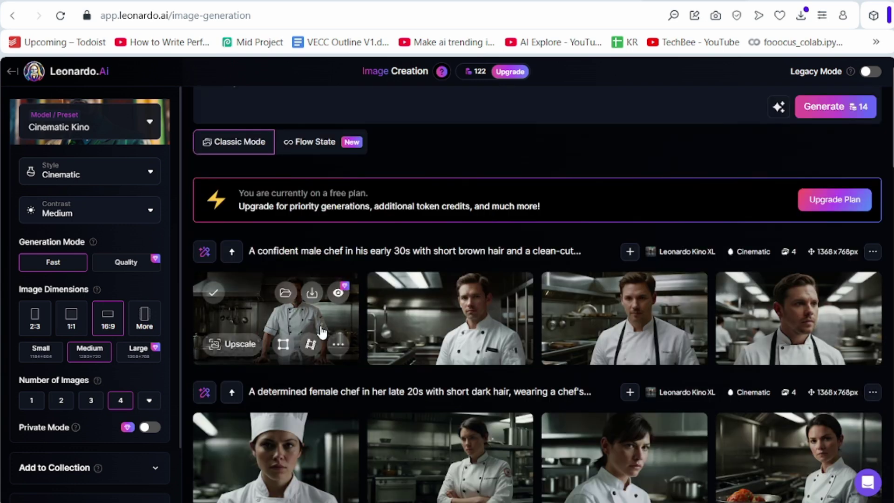
left_click(322, 330)
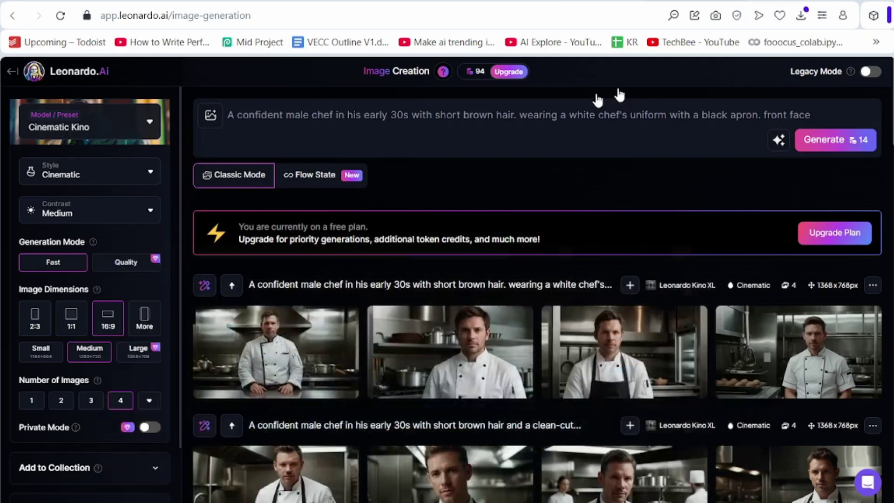
Generate and view images of two culinary judges, an older man with glasses and a middle-aged blonde woman, seated at a modern table with food
left_click(391, 110)
key("ctrl+a")
type("two professional culinary judges seated at a sleek, modern table. The first judge is an older man with graying hair, wearing glasses and a serious expression. The second judge is a middle-aged woman with short blonde hair, frowning as she tastes food. They are in a well-lit competition environment, surrounded by plates of food")
left_click(851, 192)
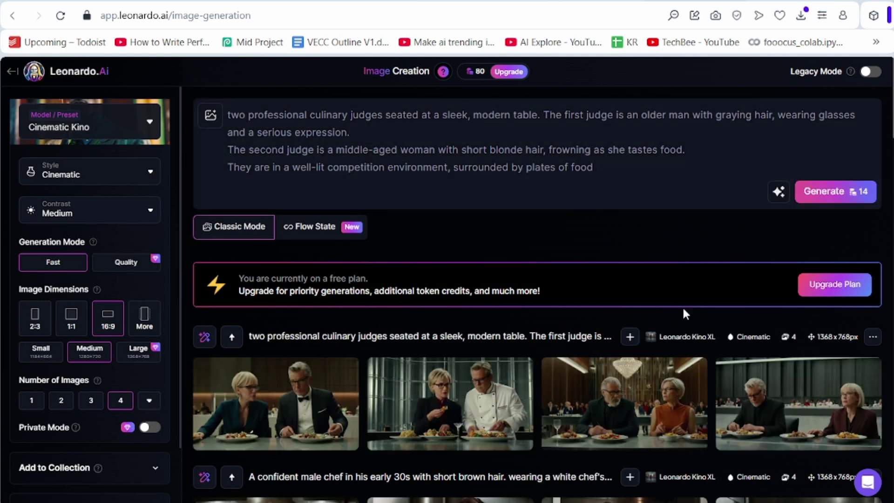
left_click(265, 405)
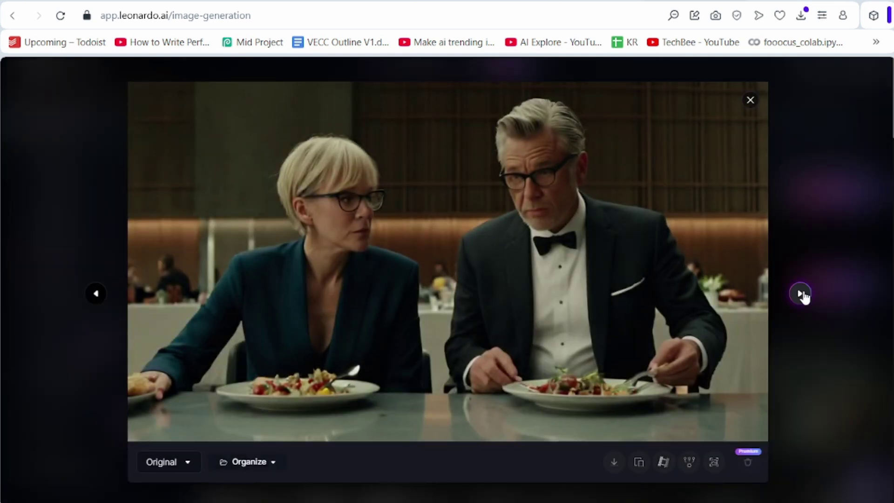
left_click(801, 295)
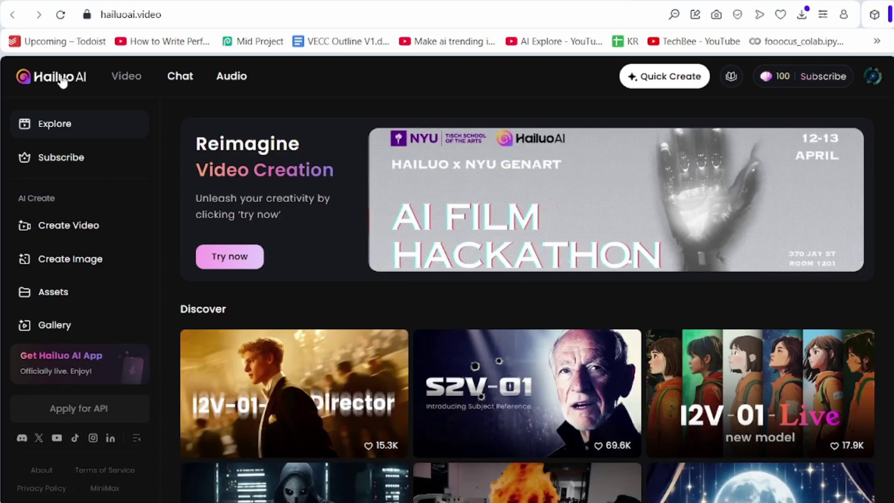
Open Hailuo AI's video creation in Subject Reference mode and start uploading a reference character
left_click(84, 226)
left_click(261, 108)
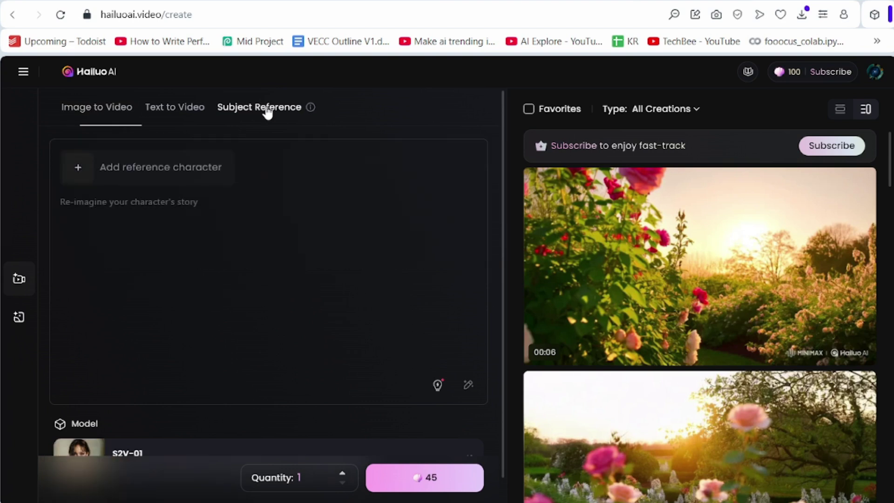
left_click(176, 168)
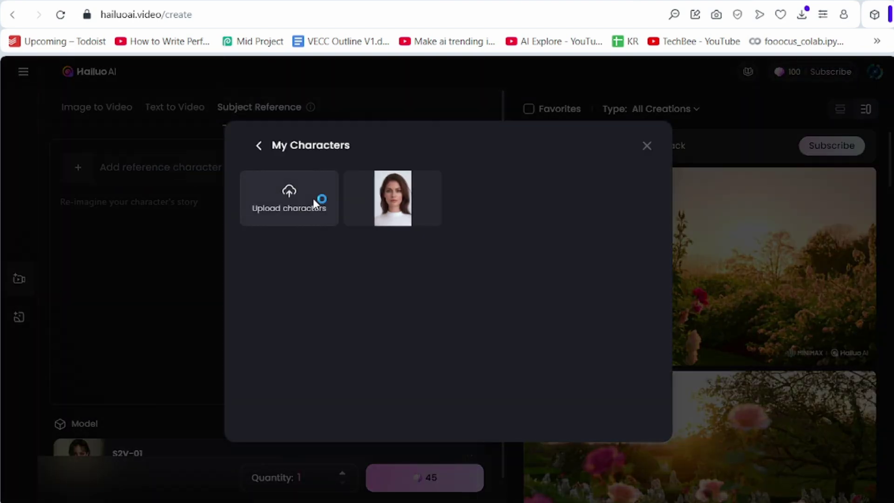
left_click(318, 201)
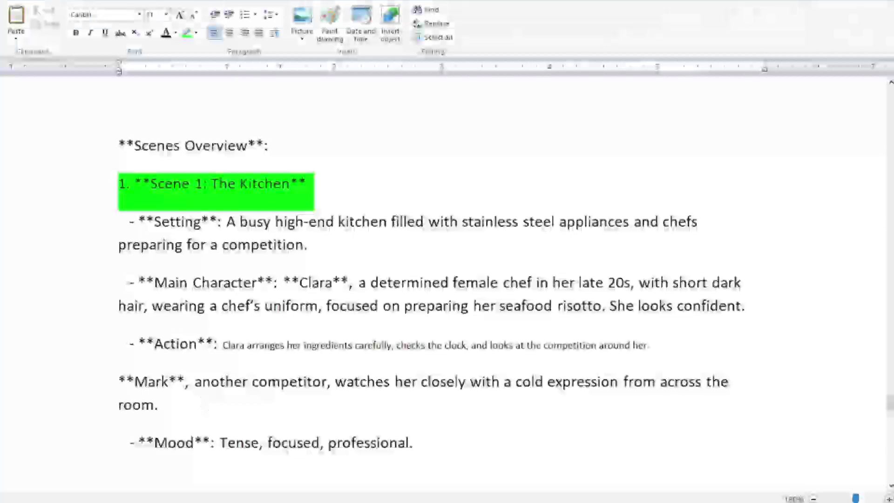
Review the Scene 1 kitchen setting and main character description in the WordPad document
left_click_drag(171, 405, 154, 221)
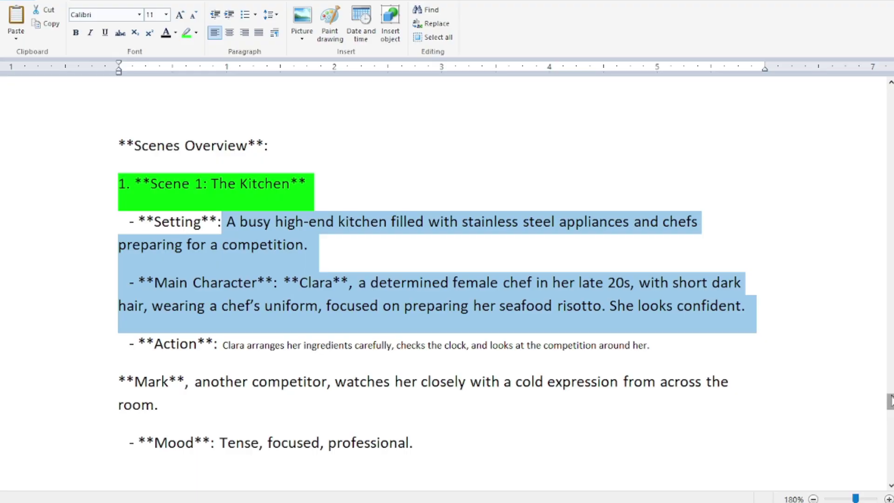
scroll(889, 409, "down", 3)
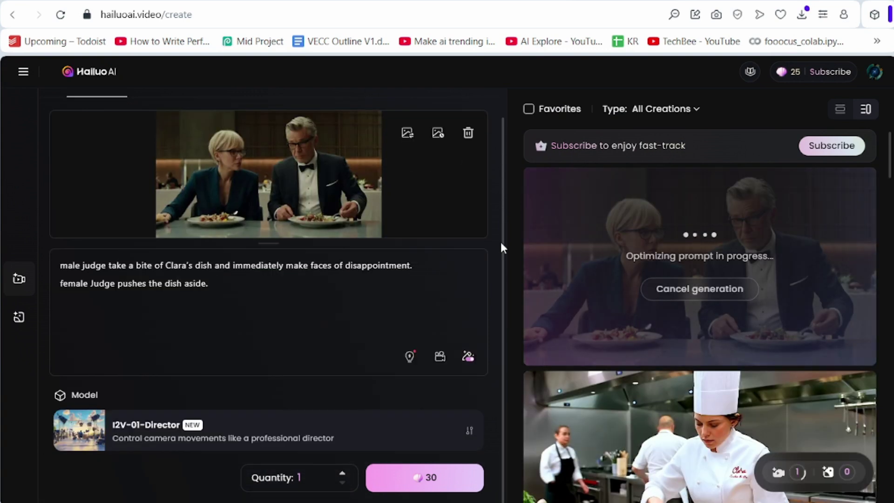
Confirm the male chef as reference character and enter the prompt "Mark had sabotaged seafood risotto dish by adding packet of extra salt."
scroll(460, 272, "up", 1)
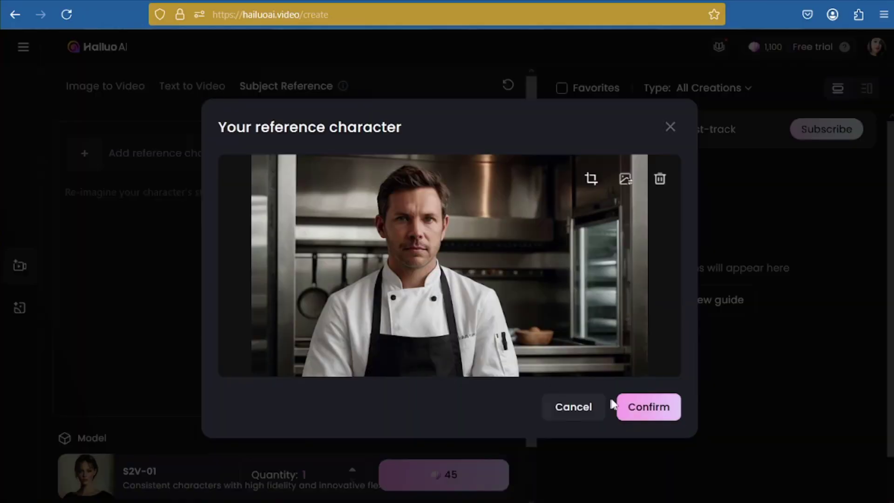
left_click(652, 411)
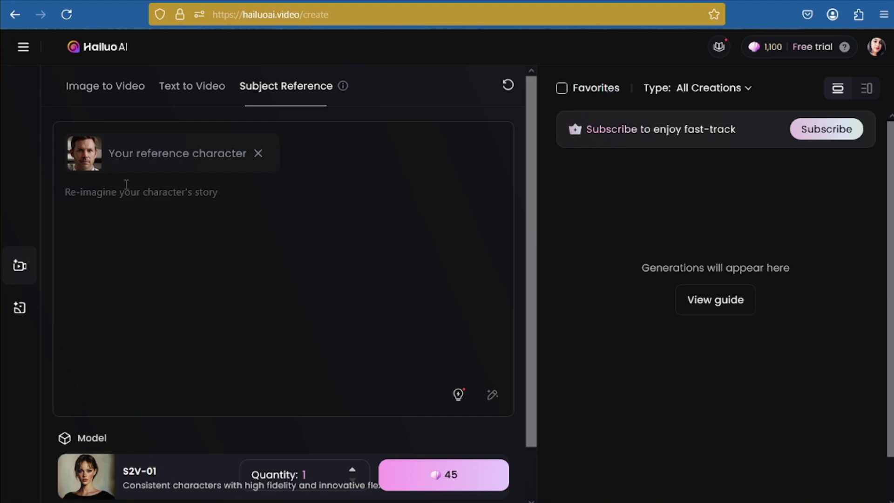
type("Mark had sabotaged seafood risotto dish by adding packet of extra salt.")
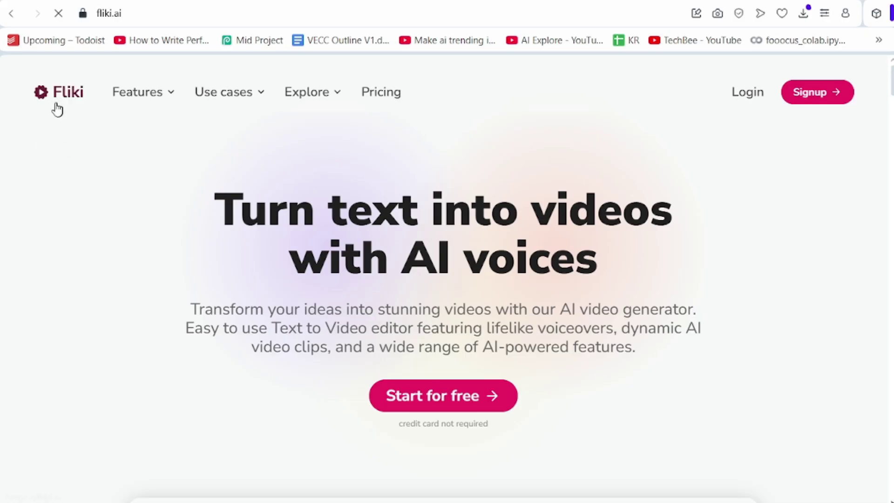
Start a script-based audio project in Fliki and look through the scene dialogue in the WordPad document
left_click(427, 407)
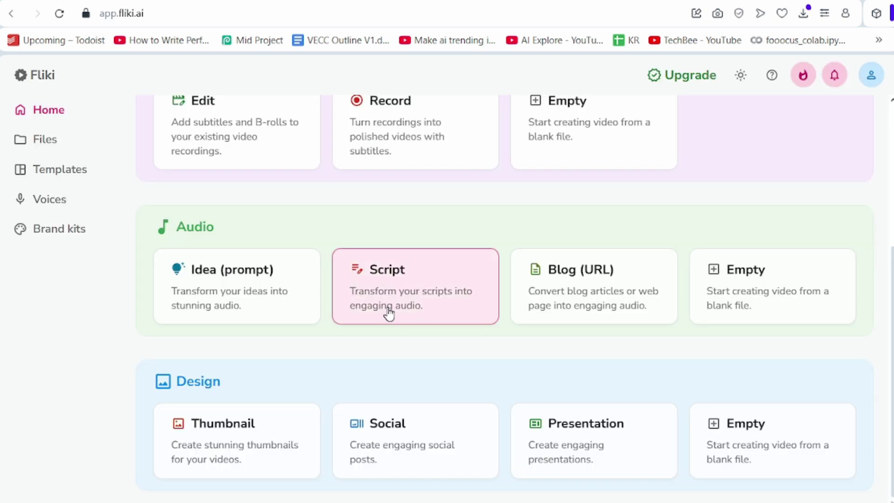
left_click(389, 313)
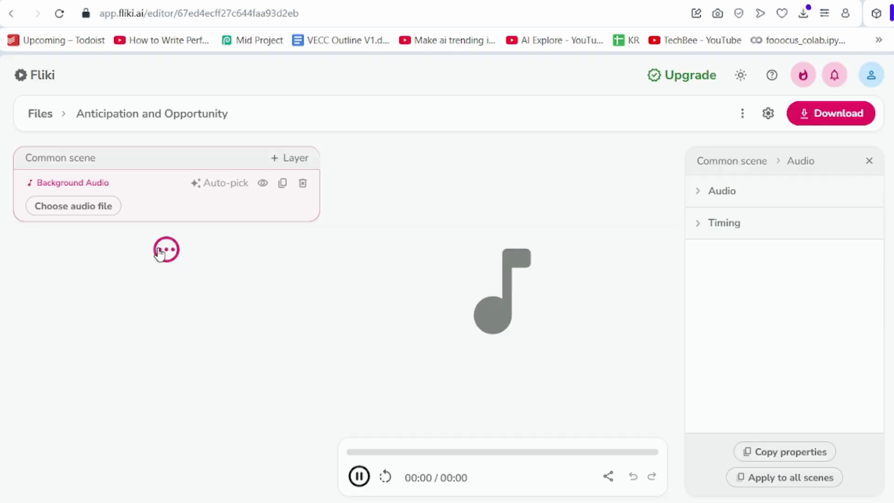
left_click(119, 339)
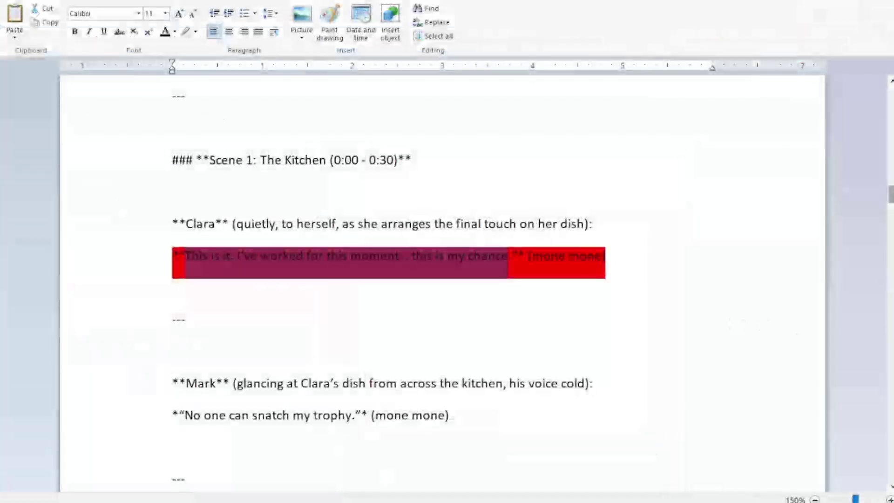
scroll(889, 215, "down", 7)
left_click_drag(889, 215, 883, 228)
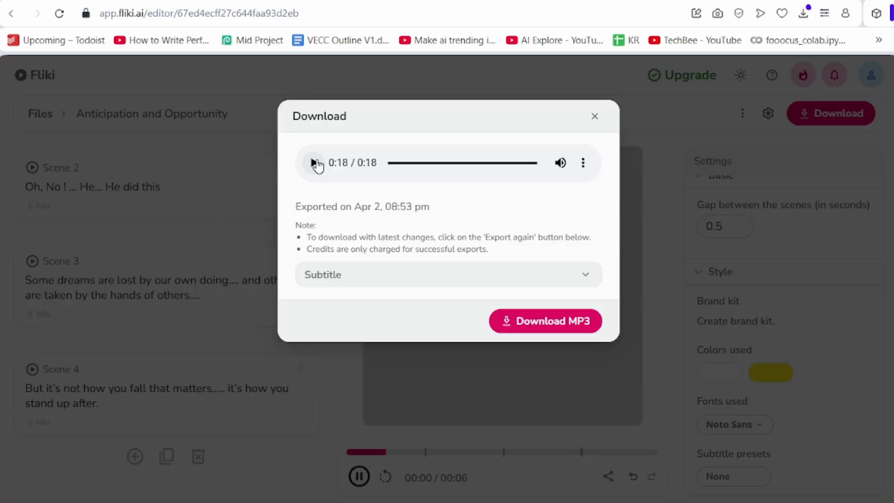
Download the exported audio of the female dialogue scenes as an MP3 in Fliki
left_click(570, 329)
left_click(795, 195)
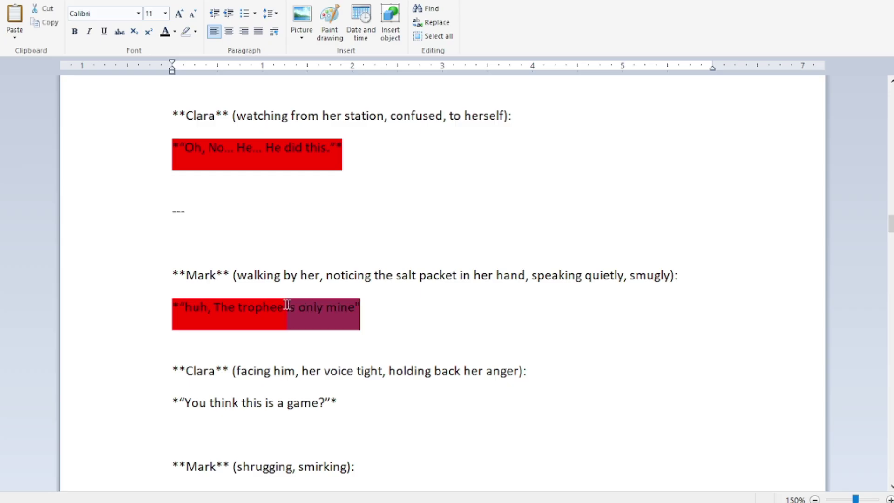
Copy the male chef's trophy line from the WordPad script, give its Fliki voiceover the Cooper voice and download it as MP3
right_click(199, 316)
left_click(219, 335)
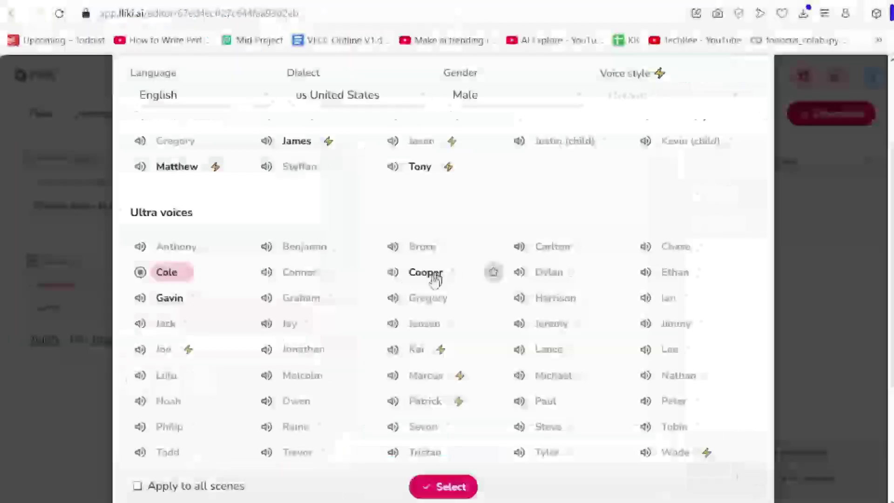
left_click(393, 273)
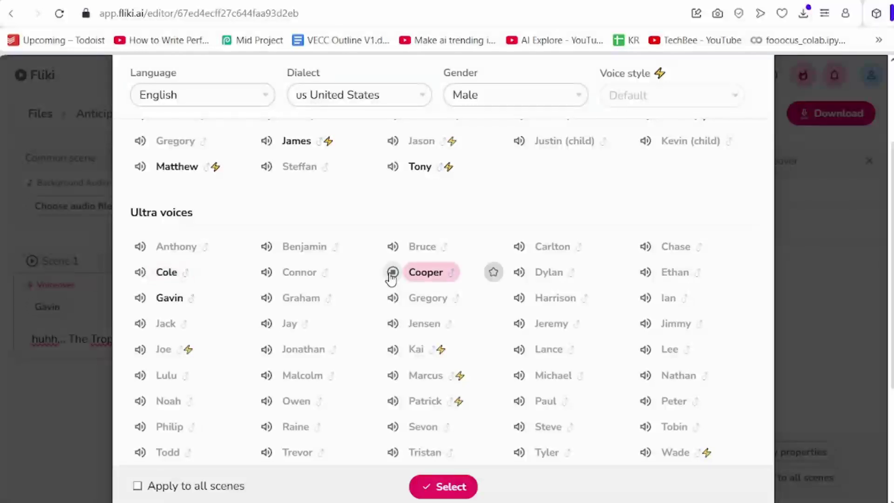
left_click(451, 486)
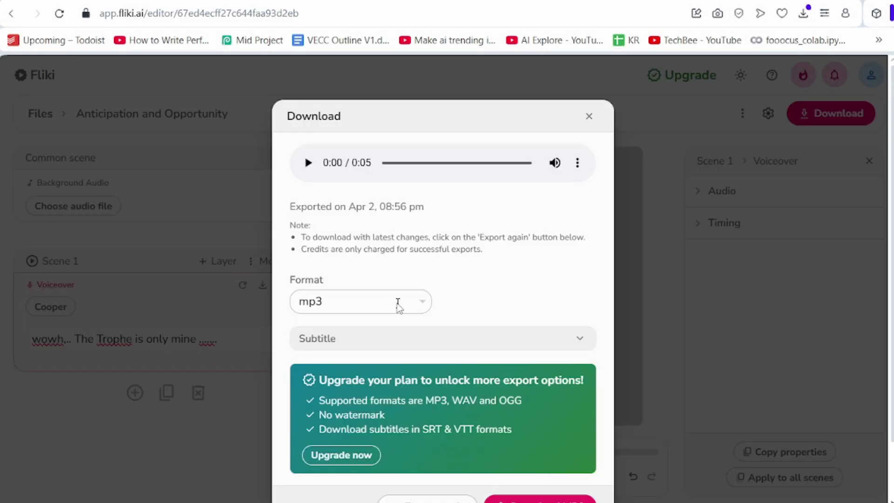
left_click(540, 498)
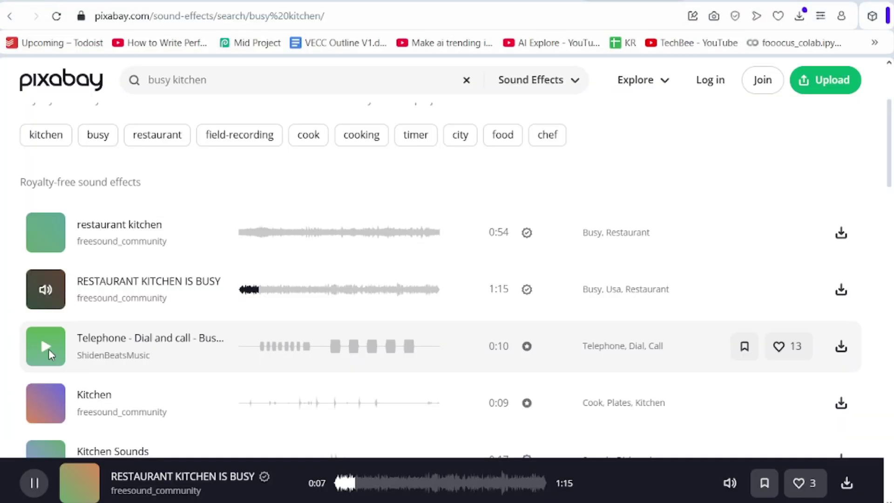
Preview busy kitchen sound effects on Pixabay and search for the script's sizzling sound, listening to Sizzling Sausage
left_click(49, 348)
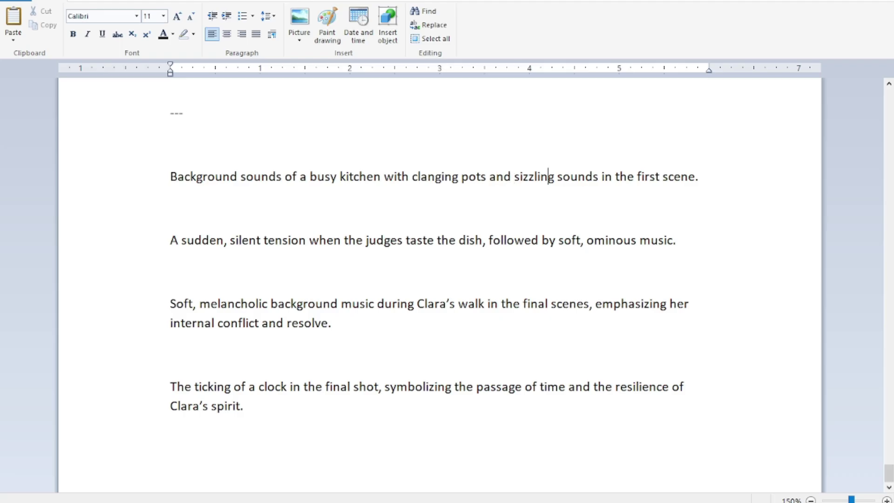
left_click_drag(514, 176, 602, 177)
left_click(567, 177)
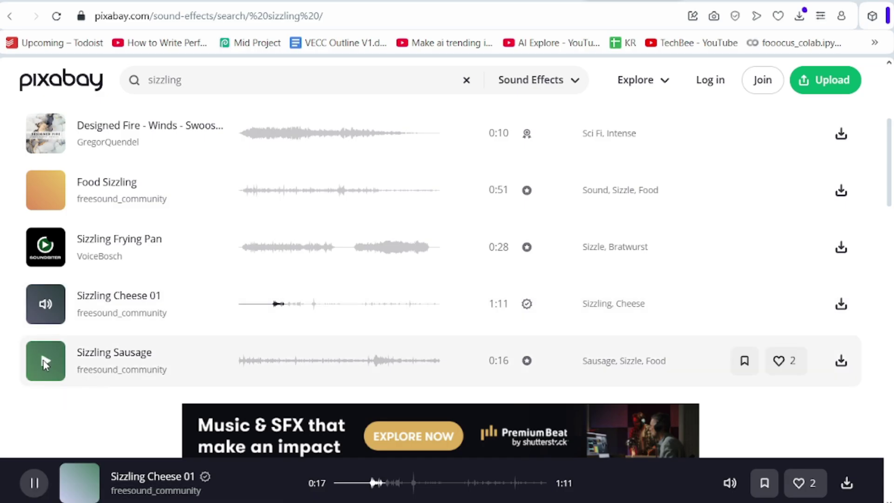
left_click(43, 359)
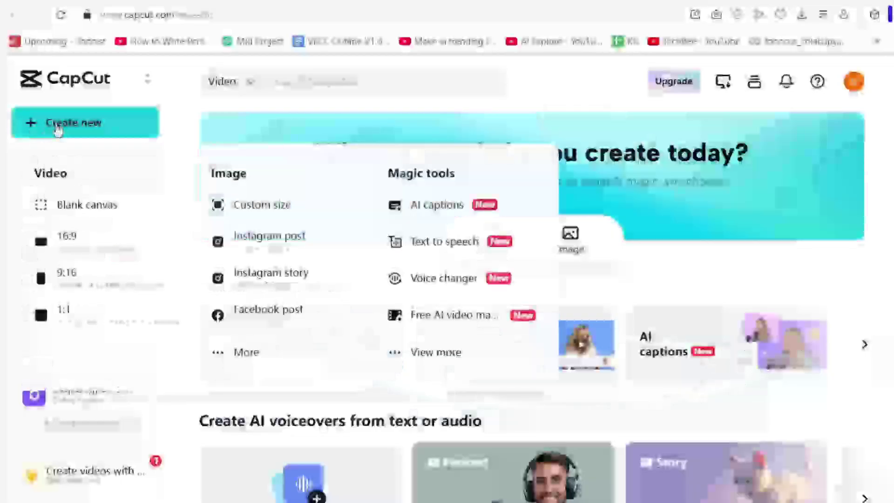
Create a new 16:9 video project in CapCut and upload the video clips 1, 2, 2a and 3 to 7
left_click(90, 247)
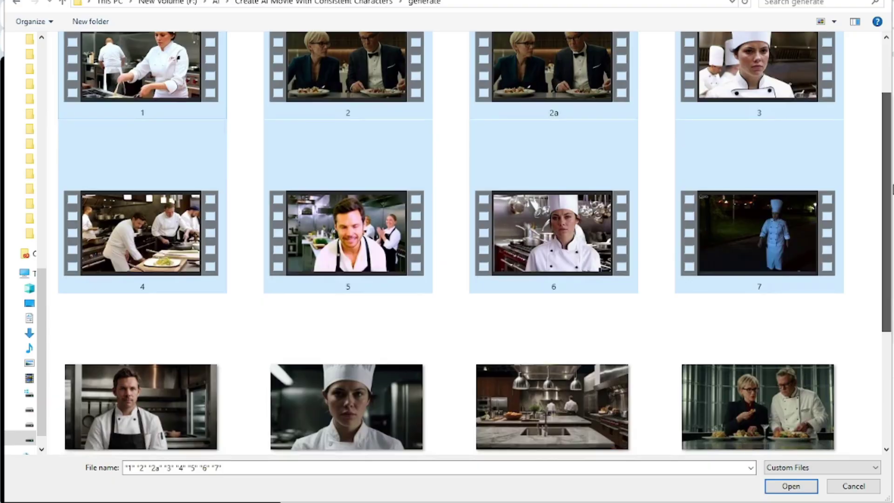
scroll(670, 292, "up", 2)
left_click(791, 486)
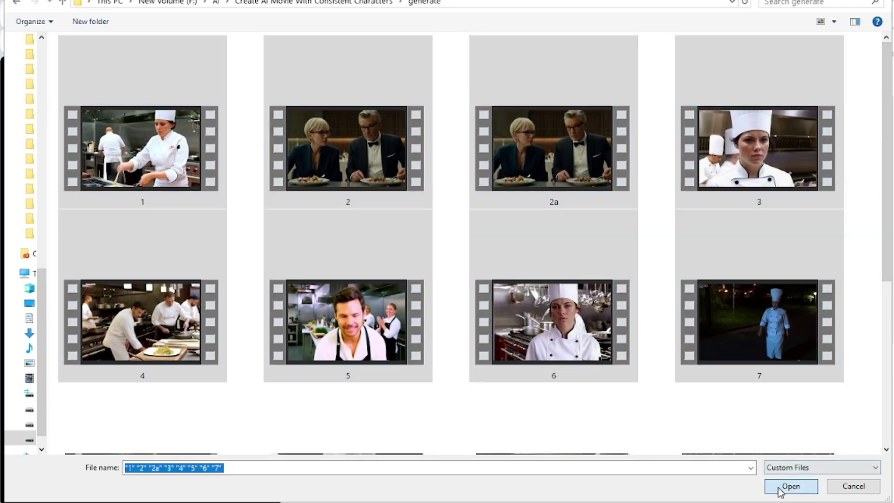
Add the uploaded video clips and the female.mp3 voice track to the timeline, and play back the edit
left_click_drag(84, 372, 592, 464)
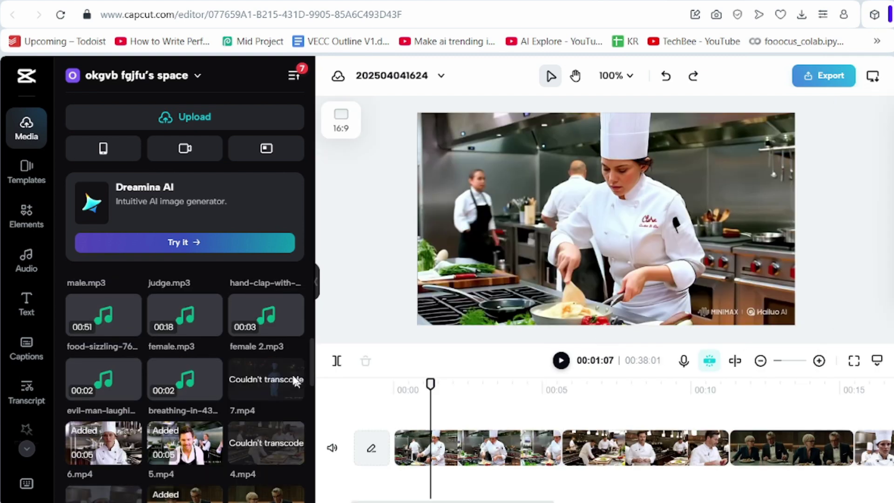
left_click_drag(194, 336, 406, 487)
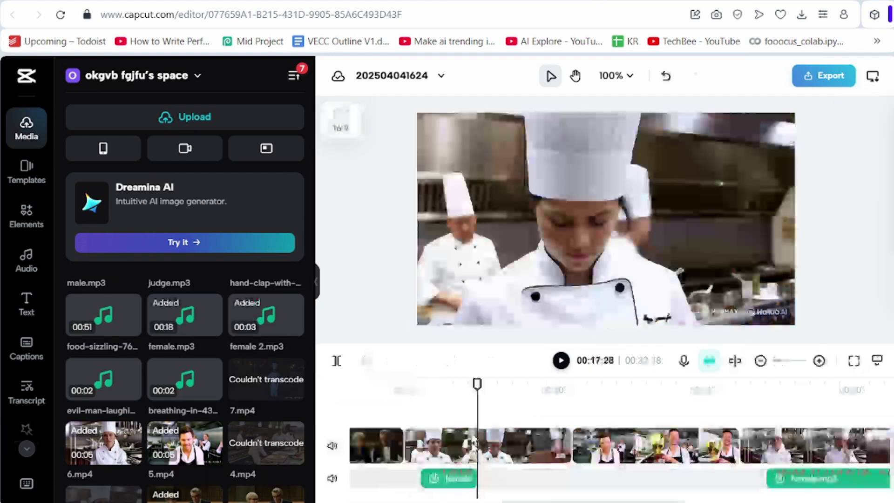
left_click(561, 361)
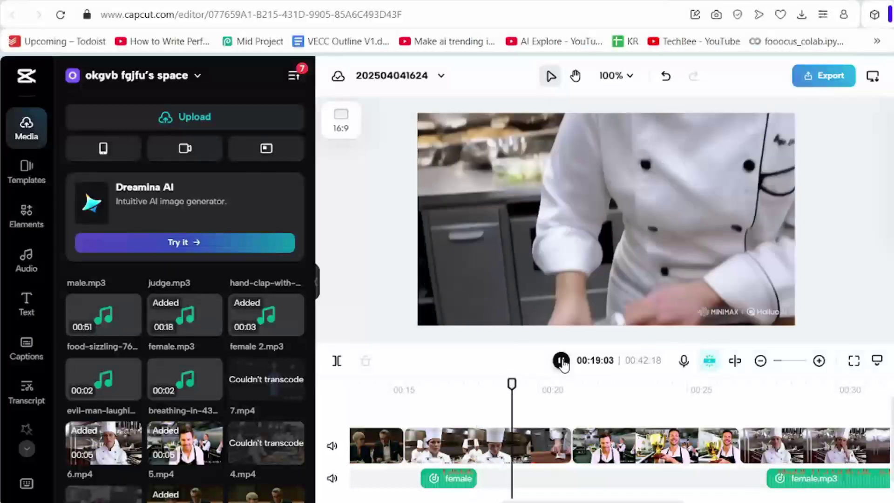
left_click(563, 363)
left_click_drag(613, 502, 690, 502)
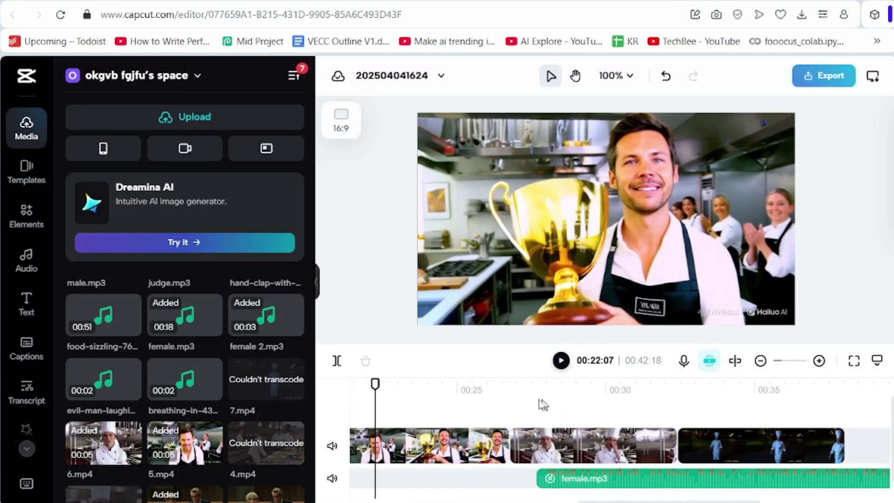